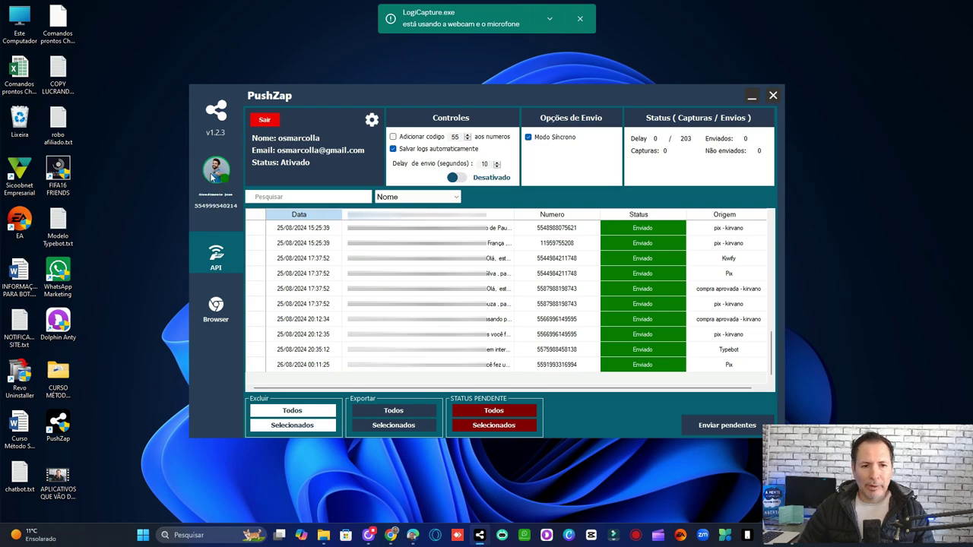
- Open the API editor and review the messages of campaigns 24 back through 17
click(216, 257)
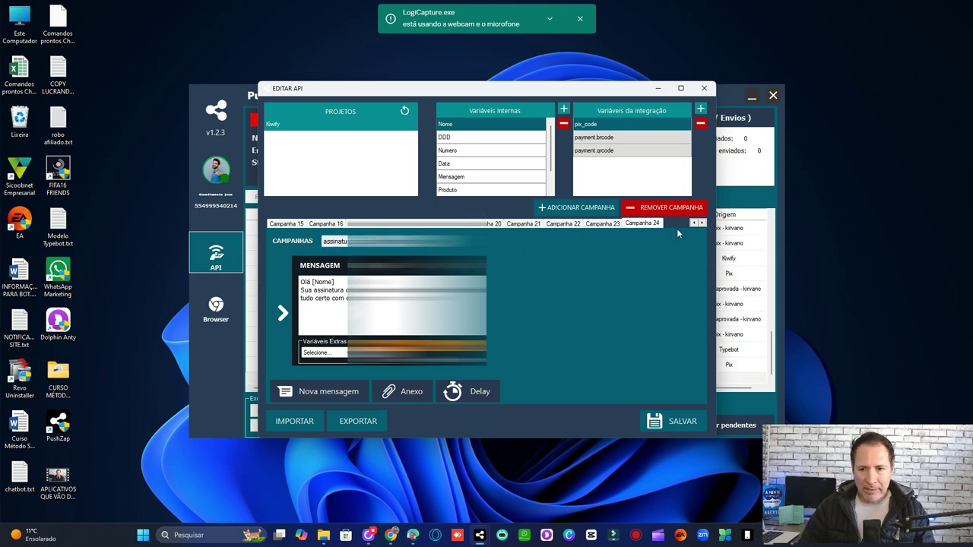
click(603, 224)
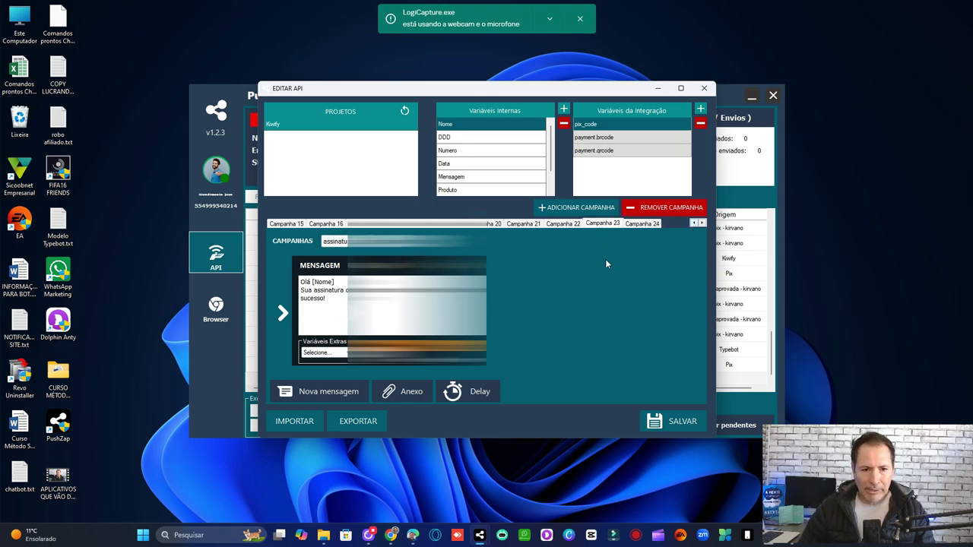
click(562, 224)
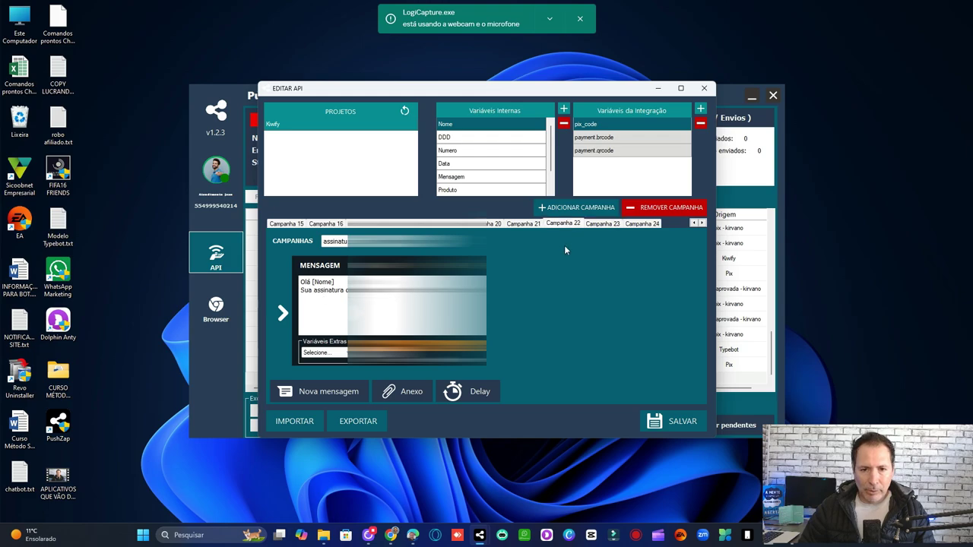
click(523, 225)
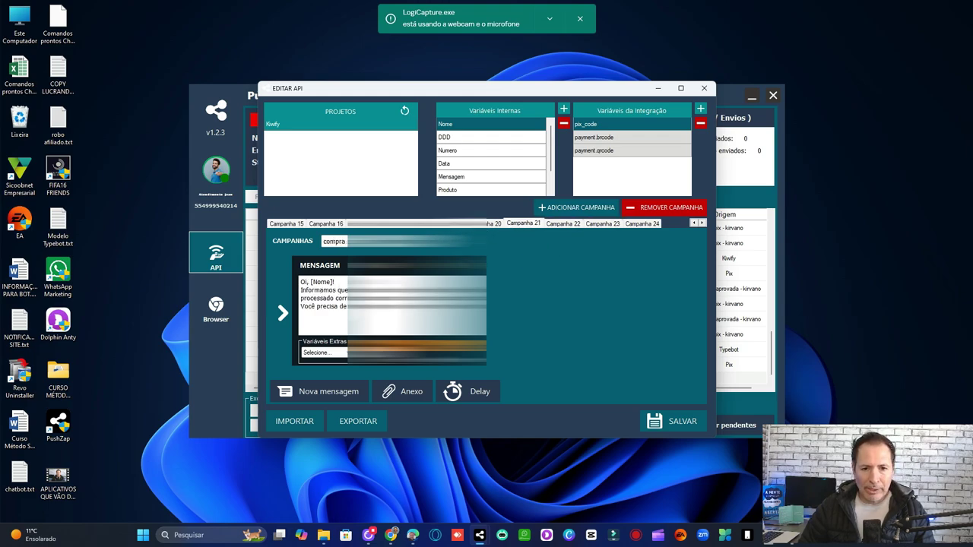
click(492, 223)
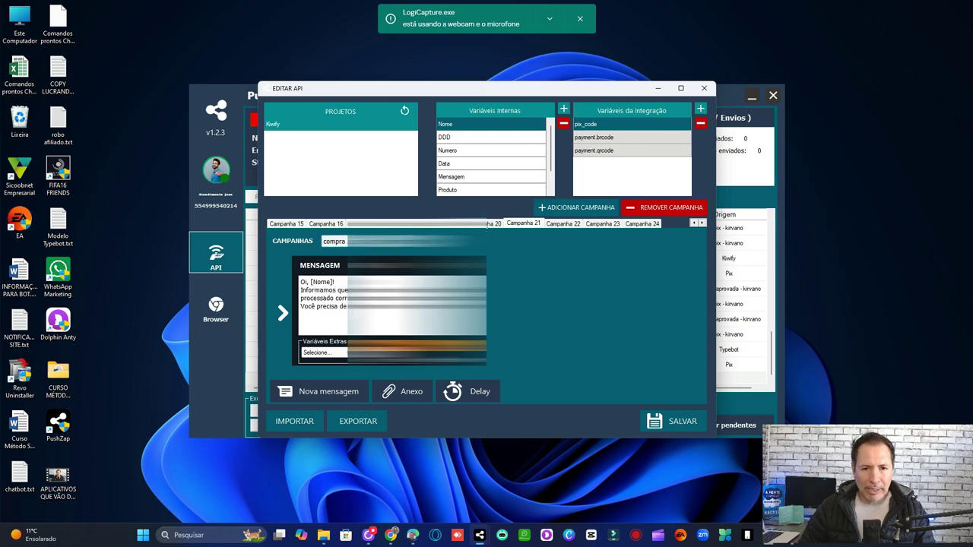
click(454, 223)
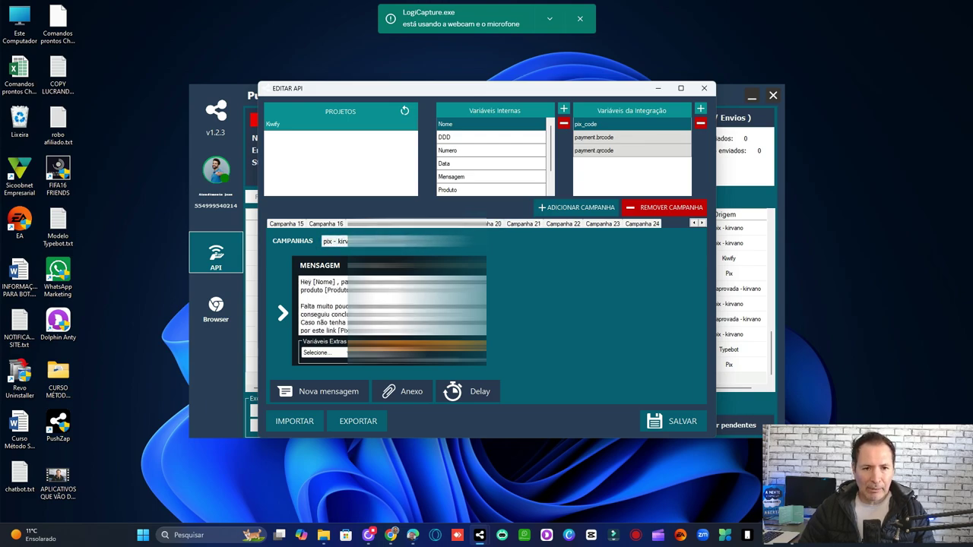
click(414, 224)
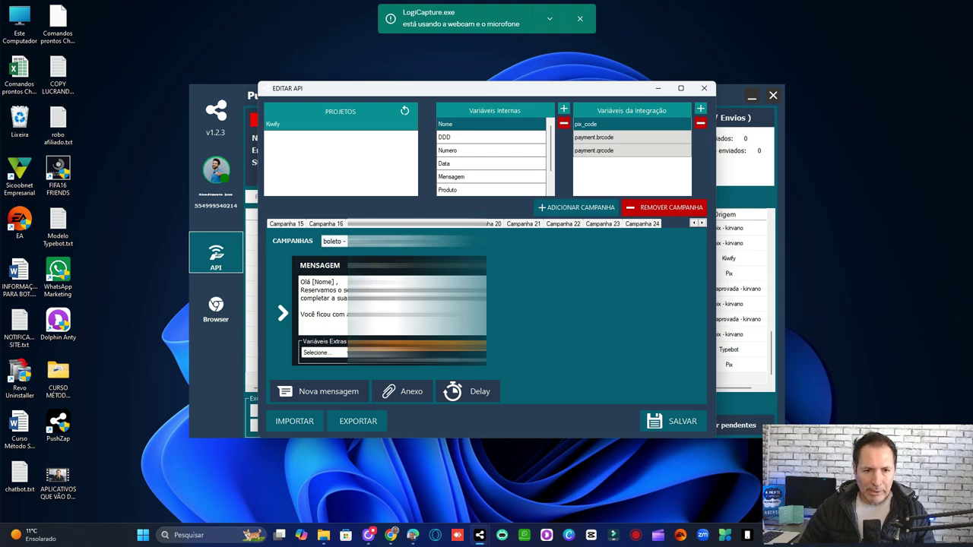
click(418, 224)
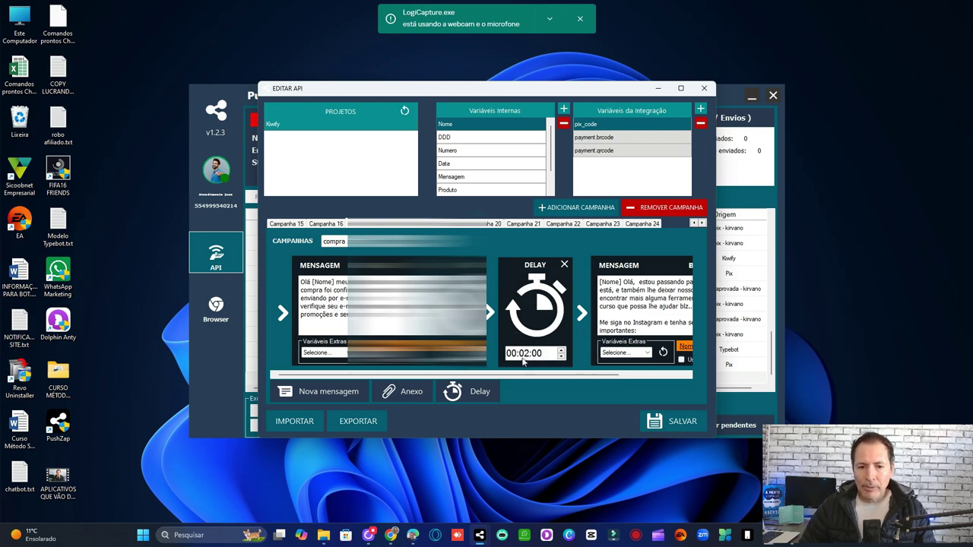
- Read the follow-up message placed after the two-minute delay in the approved-purchase campaign
scroll(530, 378, right, 3)
scroll(530, 378, right, 1)
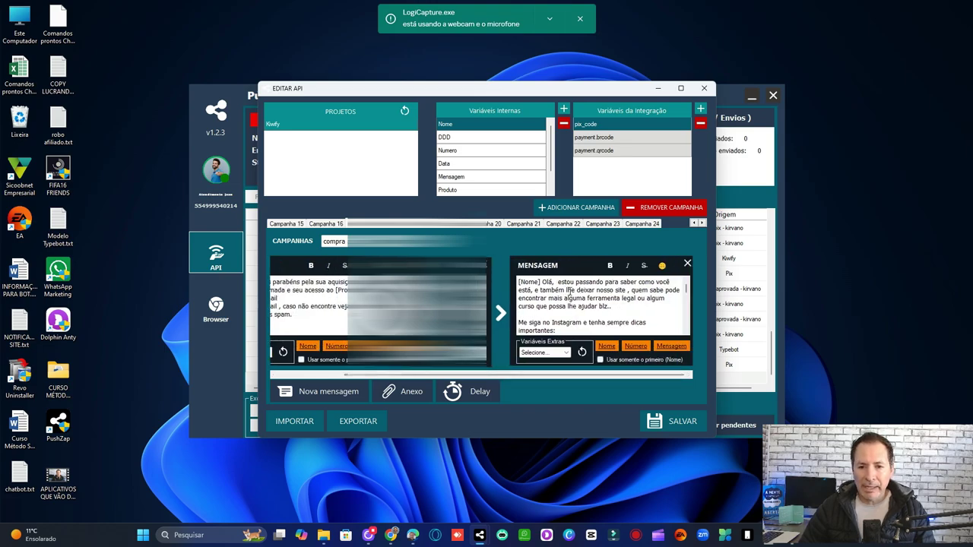
scroll(612, 295, down, 2)
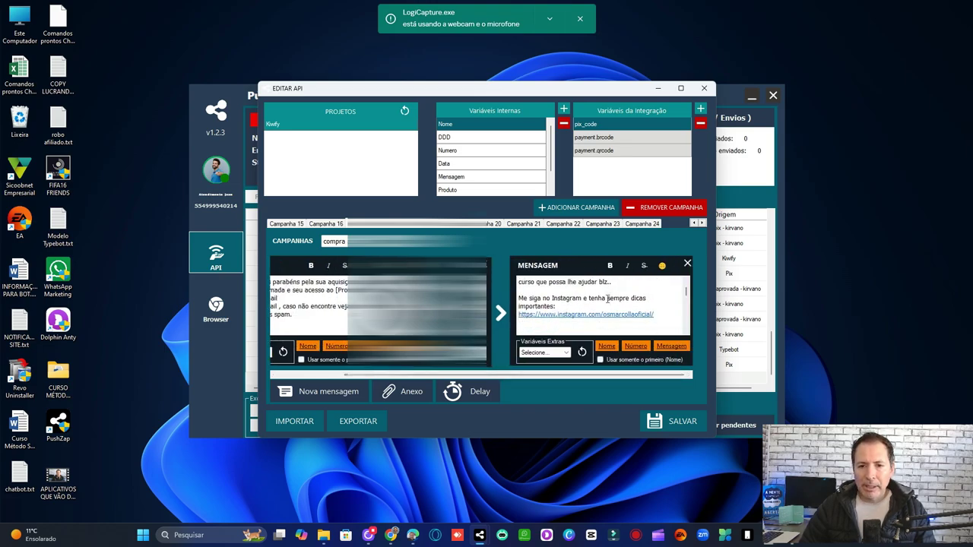
scroll(607, 289, down, 3)
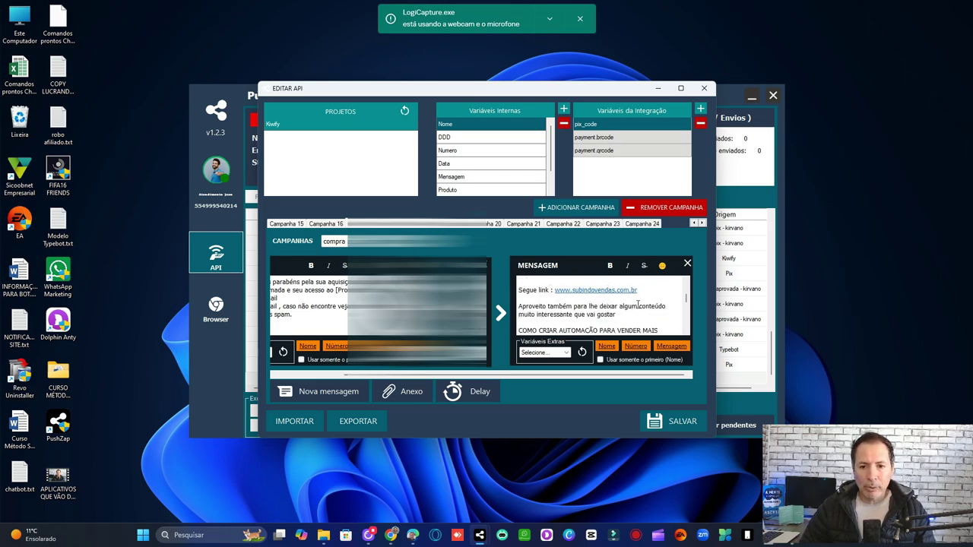
scroll(637, 305, down, 2)
scroll(635, 304, down, 4)
scroll(633, 303, down, 4)
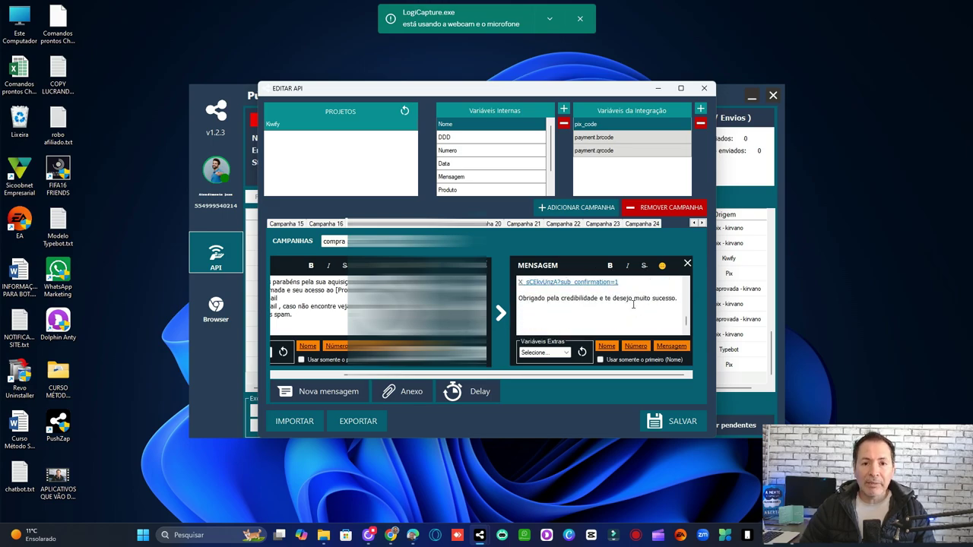
- Delete the extra blank lines before "Dúvidas estamos à disposição" at the end of the follow-up message and save the campaigns
scroll(634, 302, down, 2)
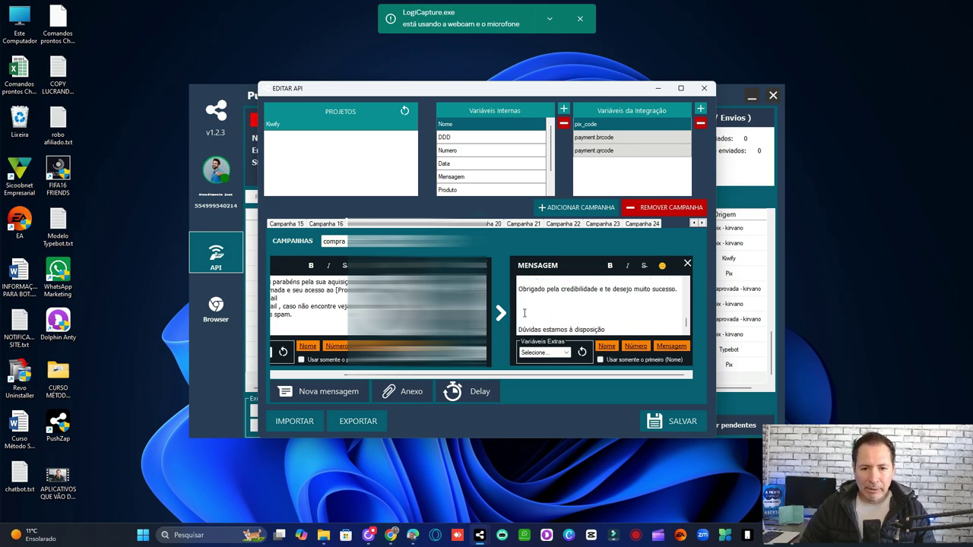
key(BackSpace)
key(BackSpace)
key(BackSpace)
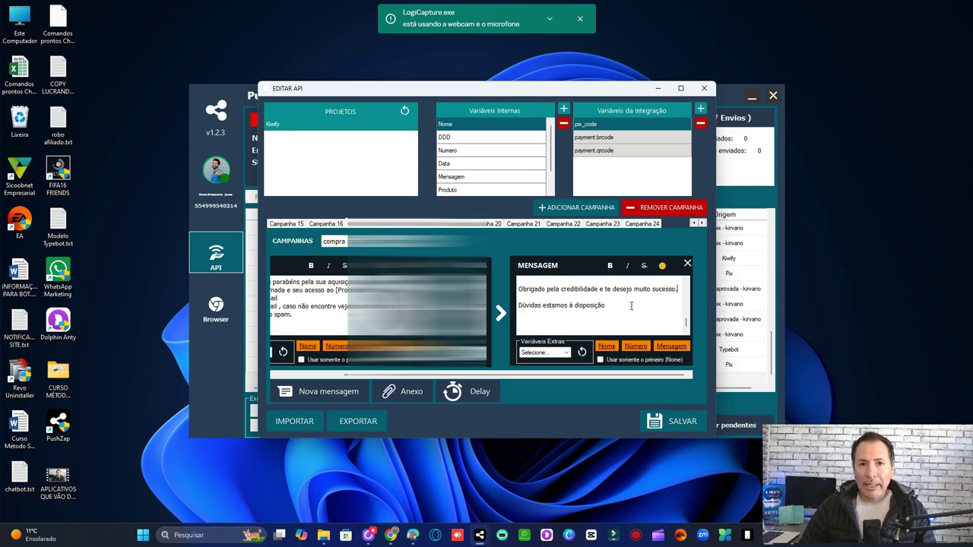
scroll(601, 312, up, 3)
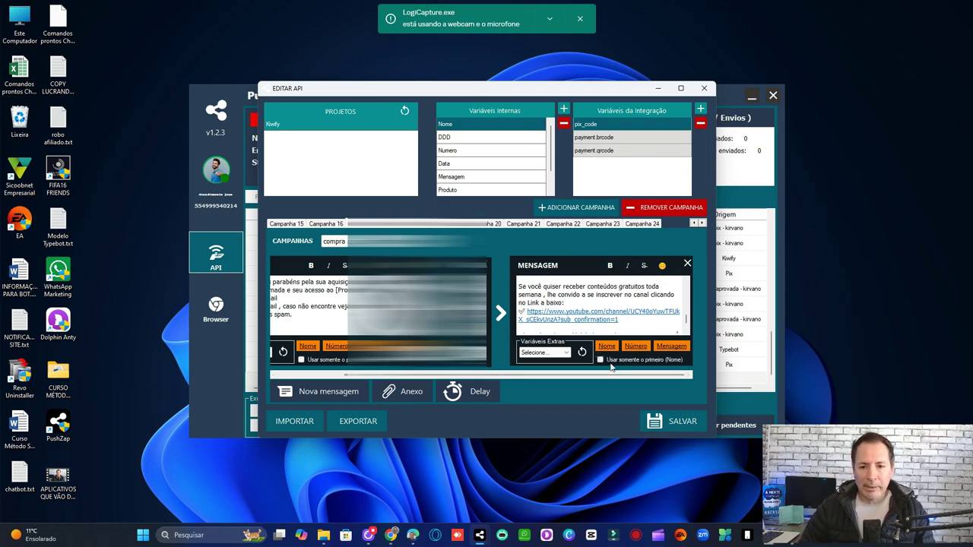
click(685, 423)
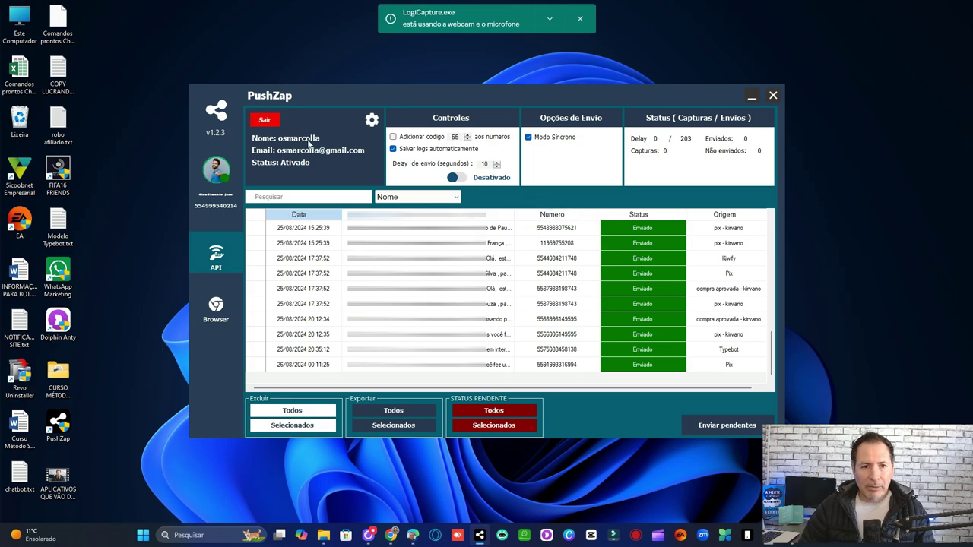
- Reopen the API editor, review the campaign messages from 24 back to the abandoned-checkout campaign 16, and close the editor
click(370, 123)
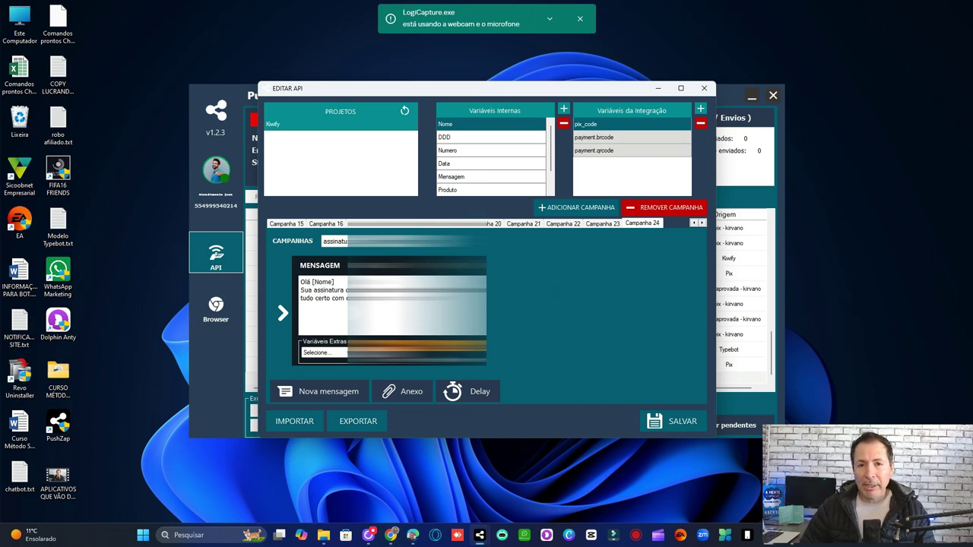
click(600, 228)
click(562, 225)
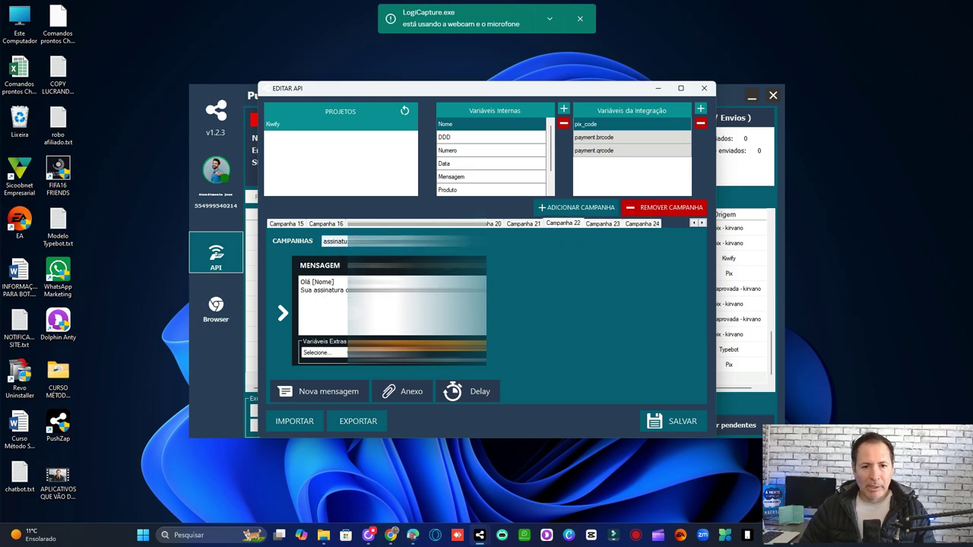
click(524, 225)
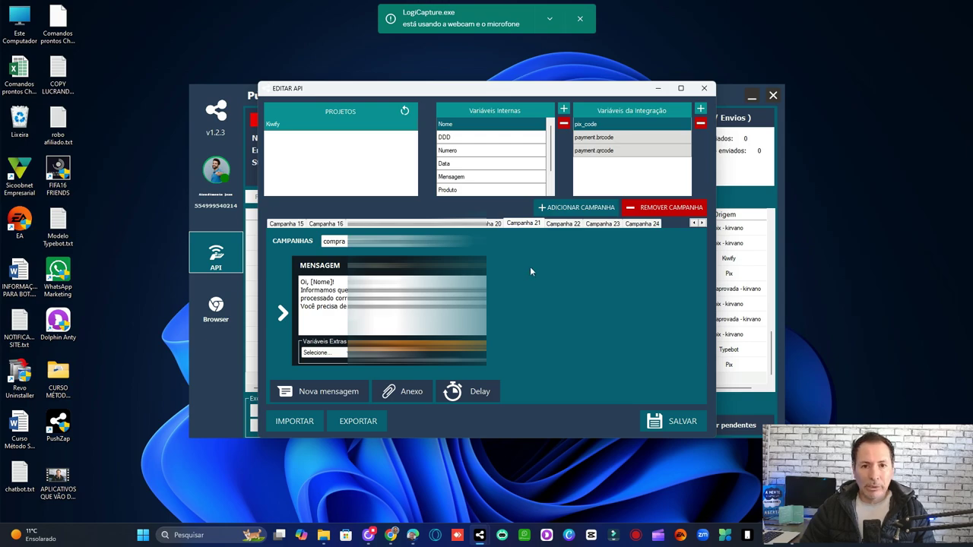
click(487, 226)
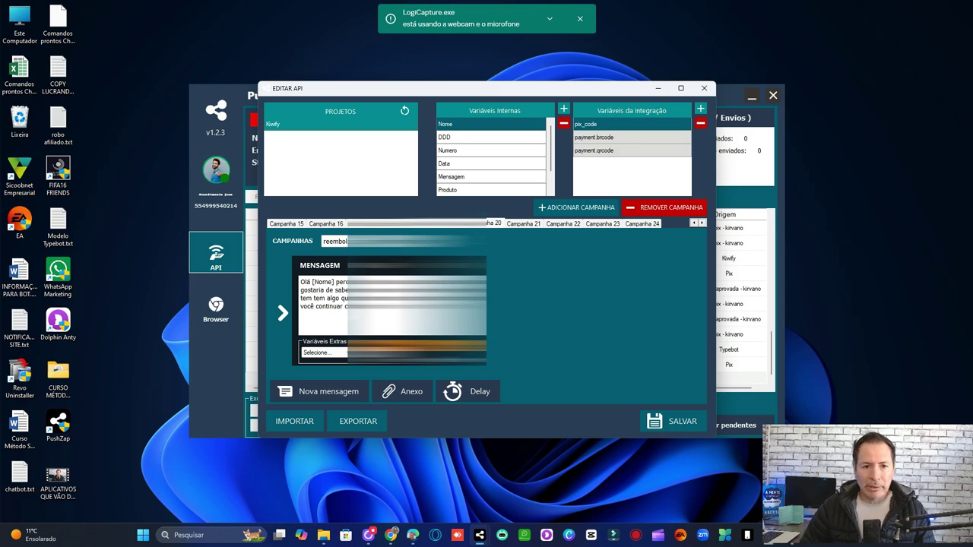
click(444, 224)
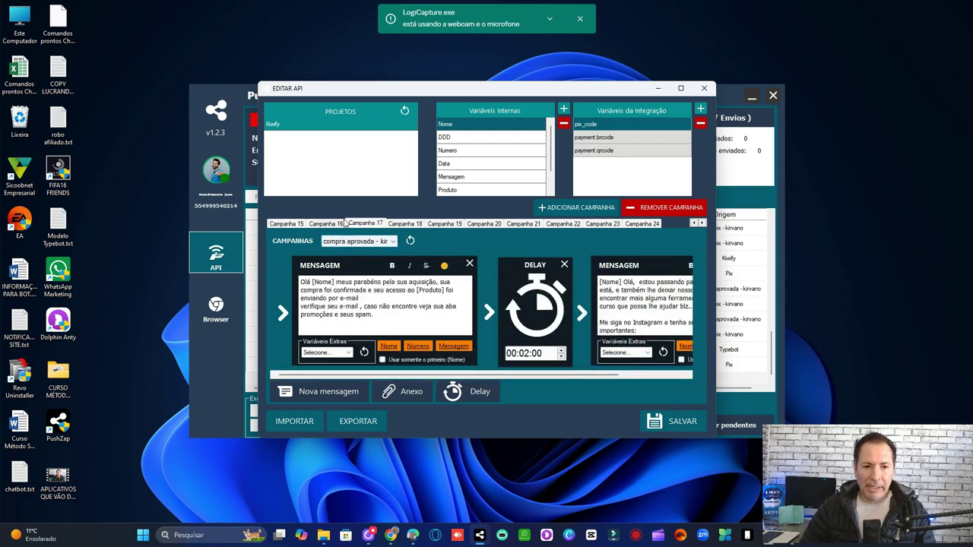
click(325, 224)
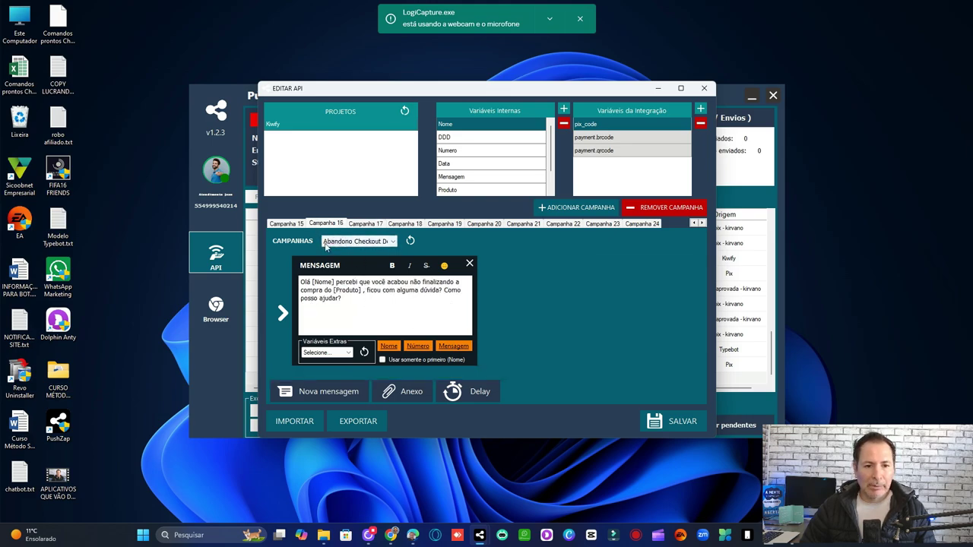
click(340, 298)
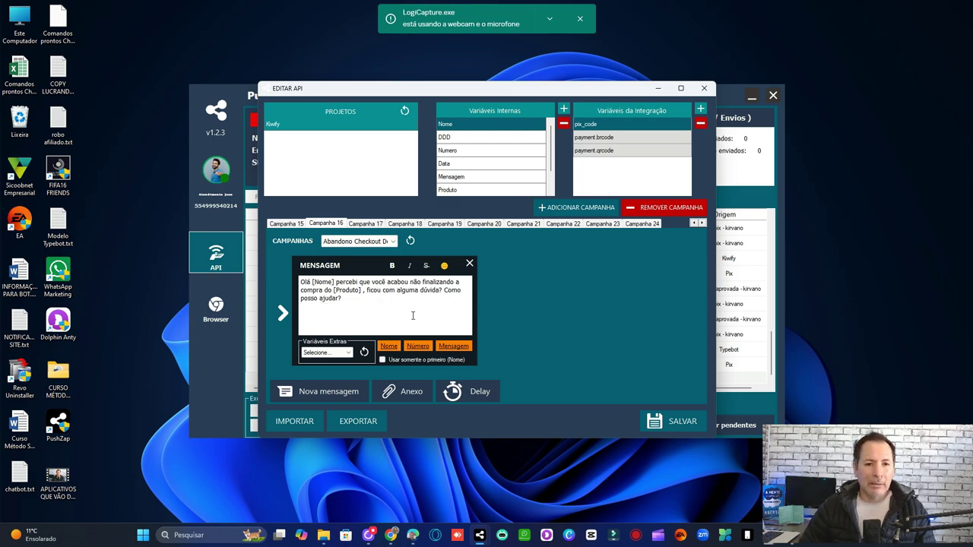
click(704, 88)
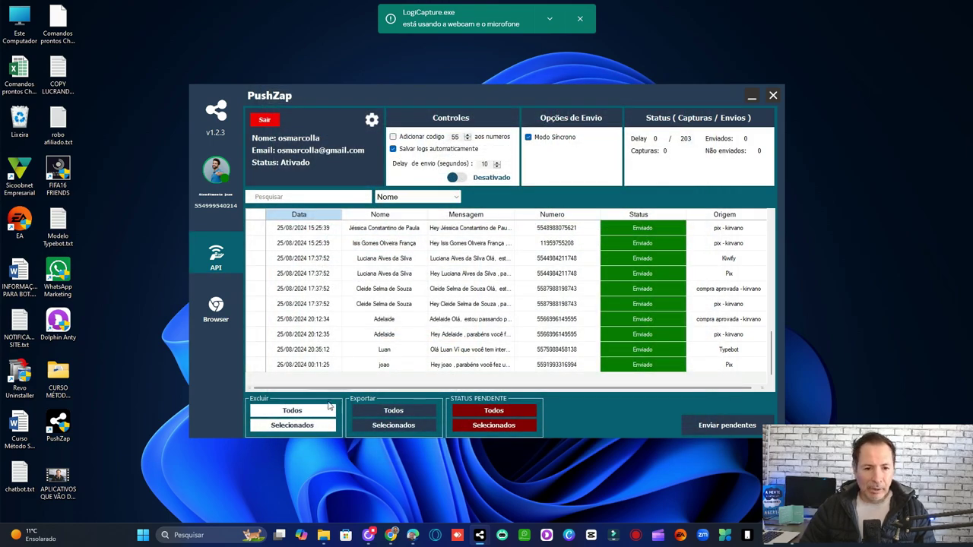
- Delete all entries from the API send log and activate automatic capture and sending
click(306, 413)
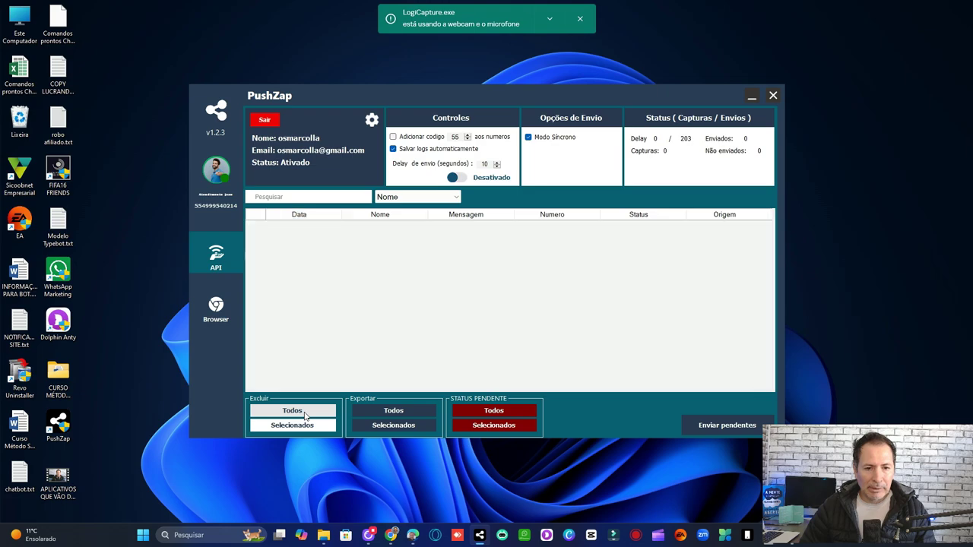
click(225, 310)
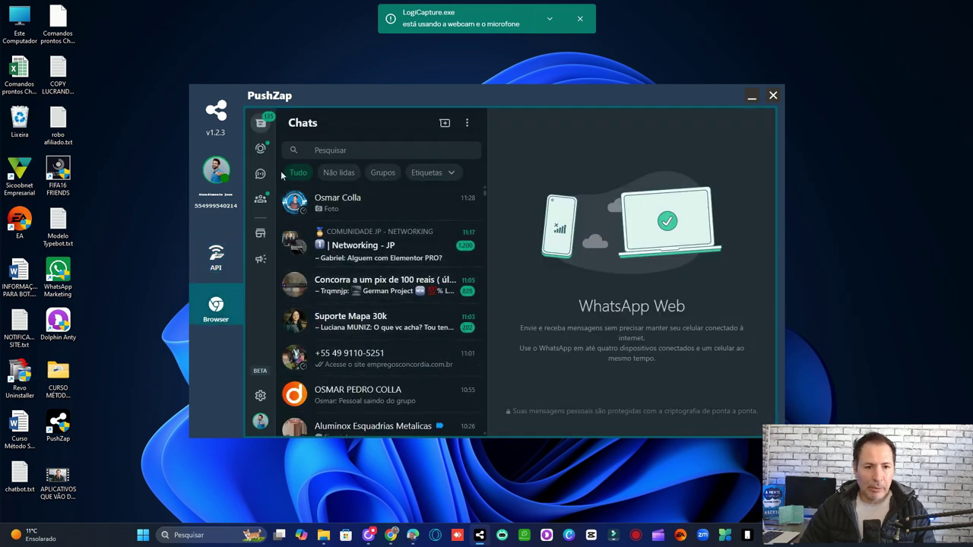
click(214, 257)
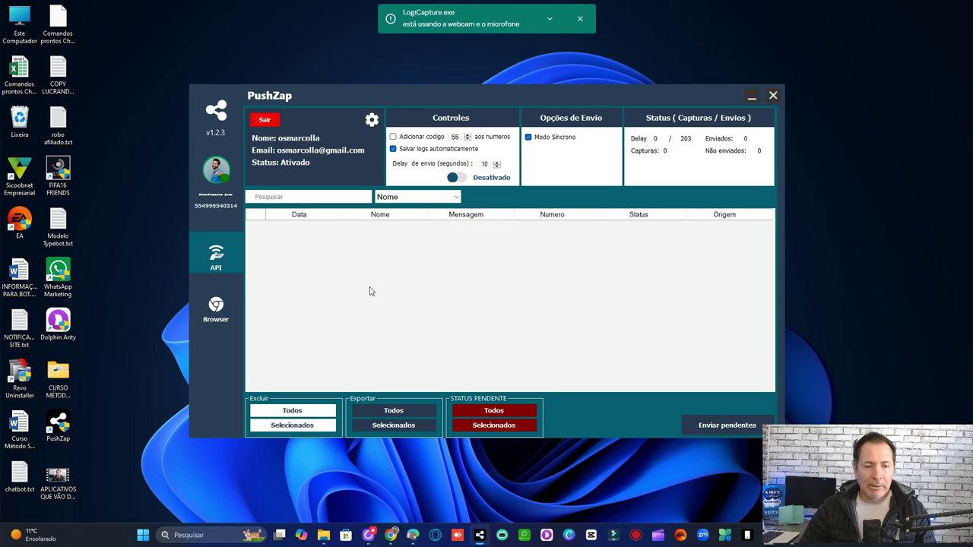
click(458, 178)
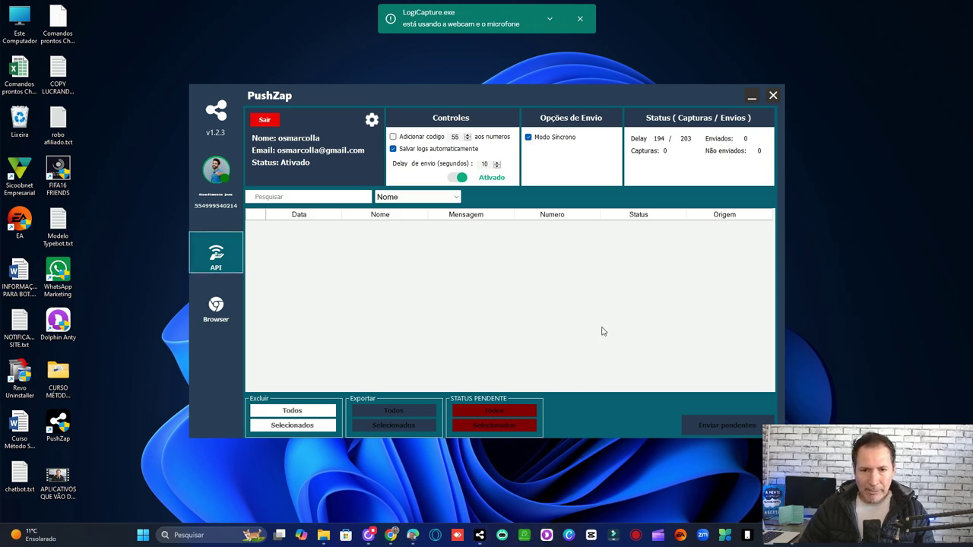
- Switch to WaHammer and arrange its window beside PushZap so the whats suporte account's chats are visible
drag(548, 91, 728, 67)
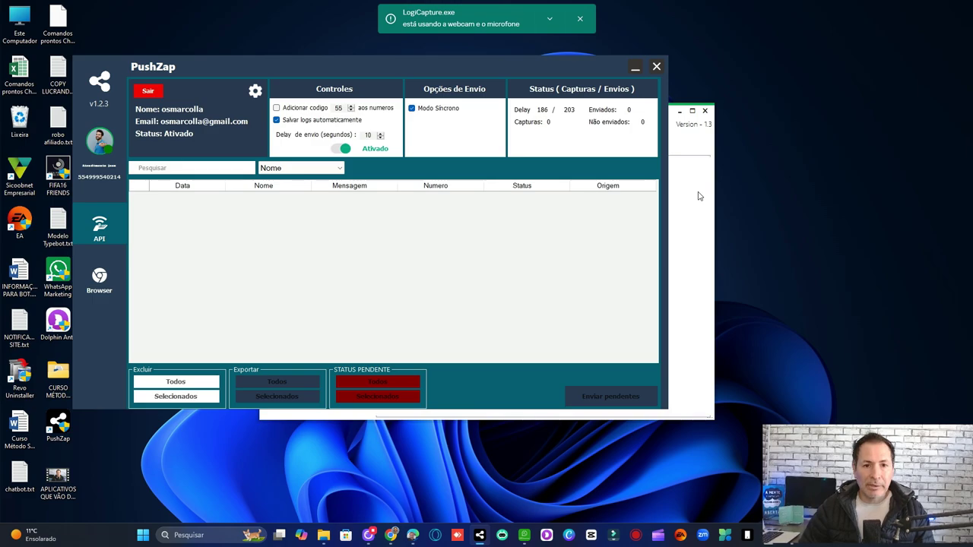
click(694, 152)
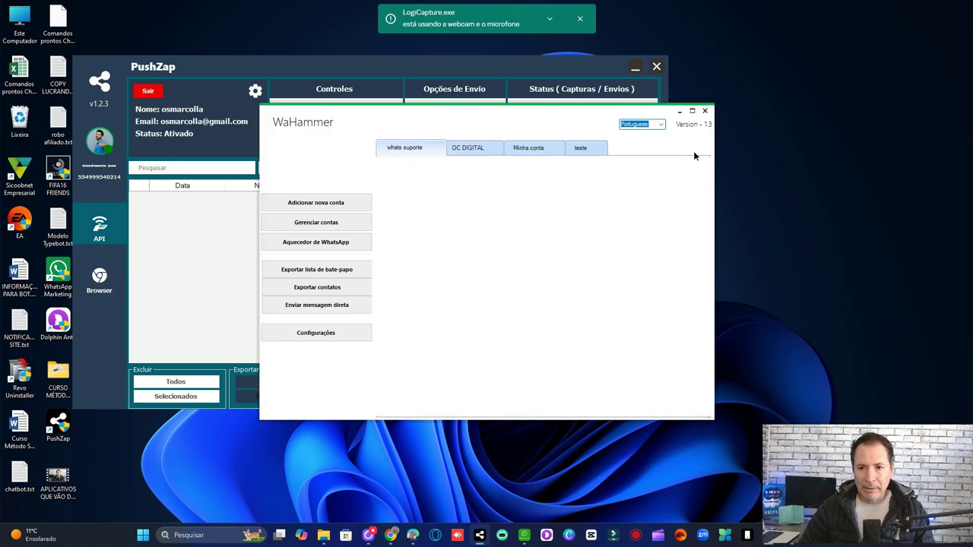
drag(565, 126, 763, 124)
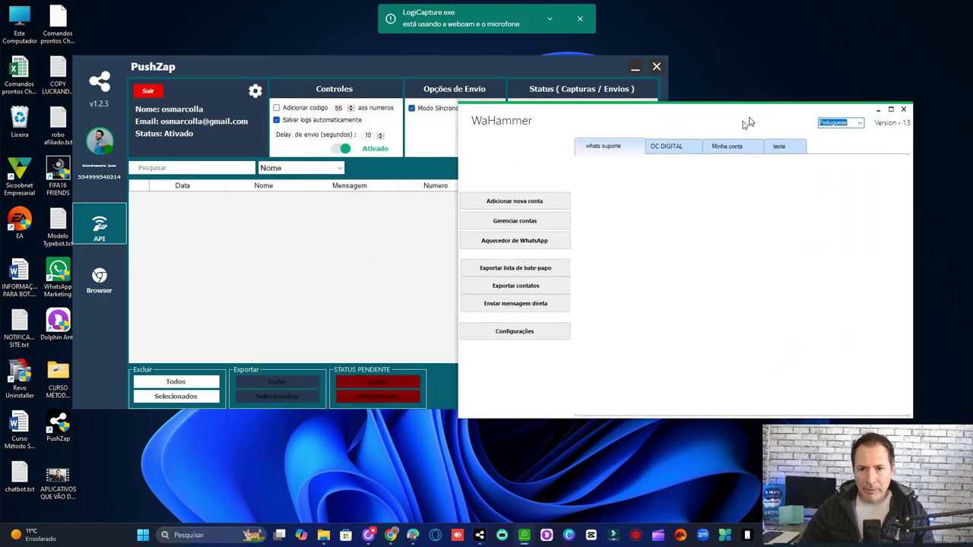
drag(532, 115, 568, 100)
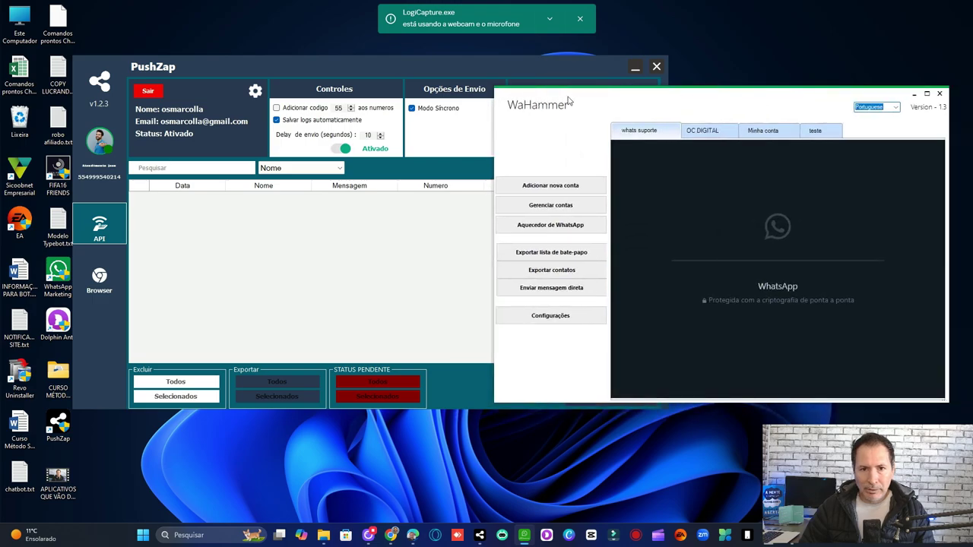
drag(438, 66, 368, 69)
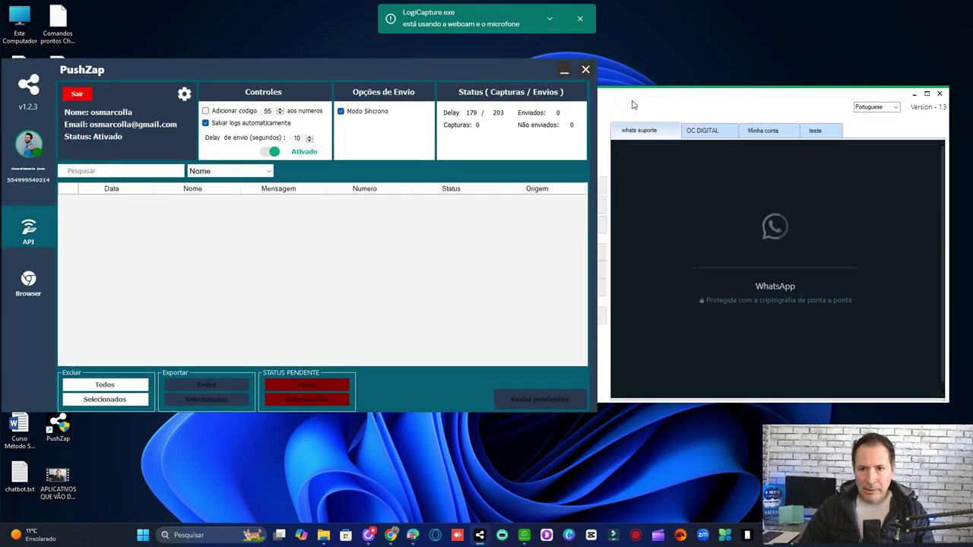
click(685, 102)
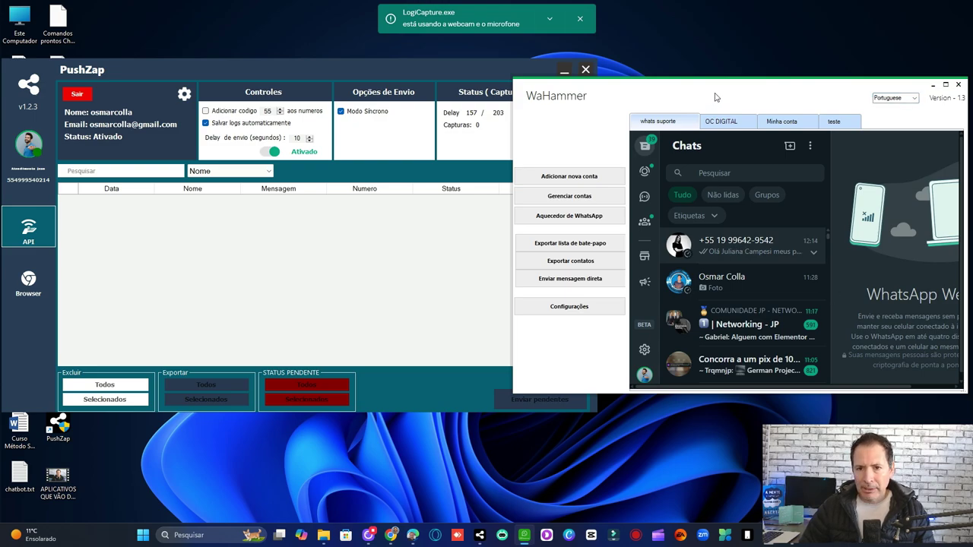
drag(716, 87, 700, 87)
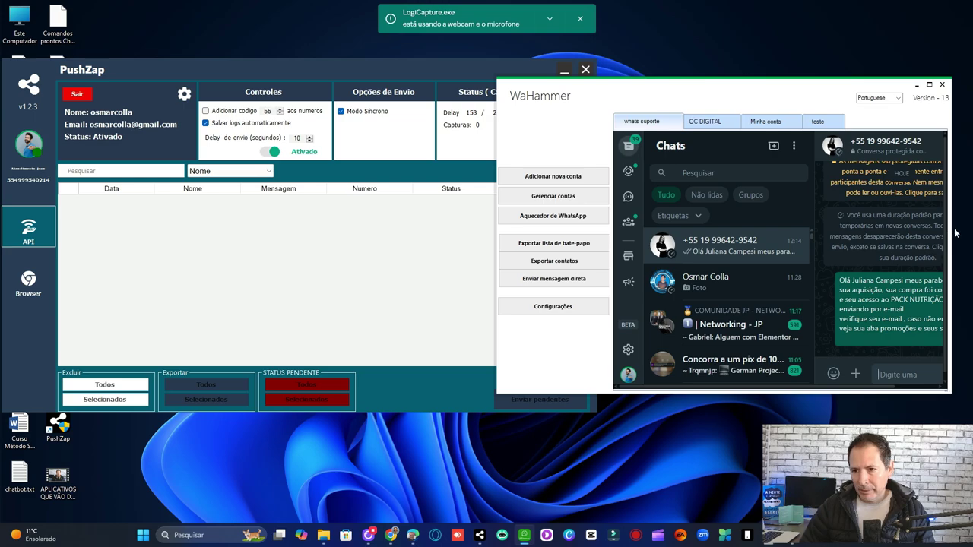
- View the whats suporte chat's purchase-confirmation message with WaHammer maximized, restore the window and reposition it beside PushZap
drag(792, 91, 755, 96)
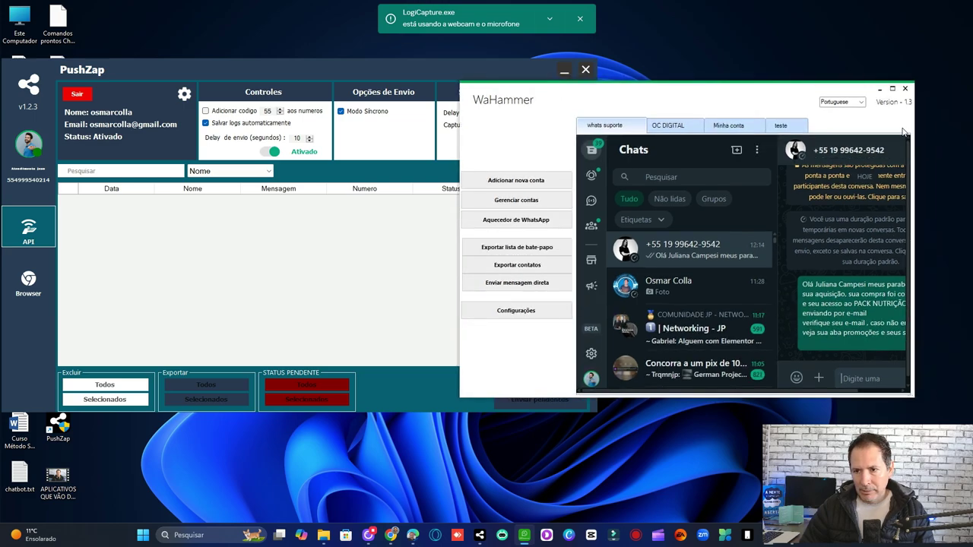
click(892, 88)
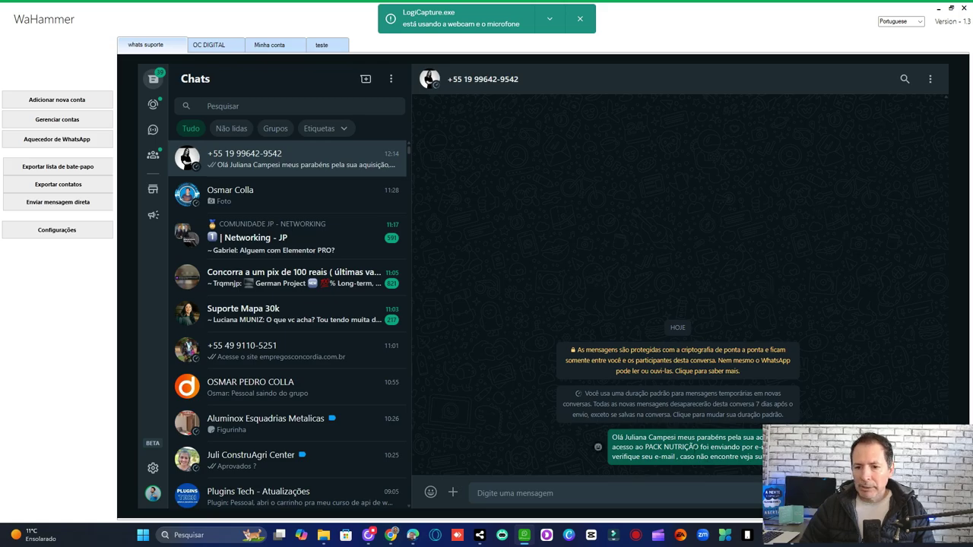
click(951, 8)
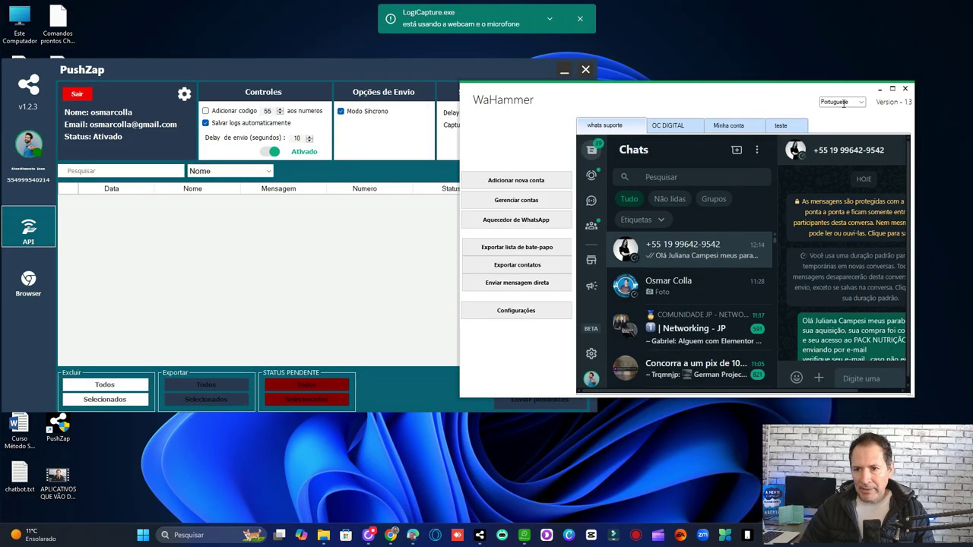
drag(766, 97, 808, 125)
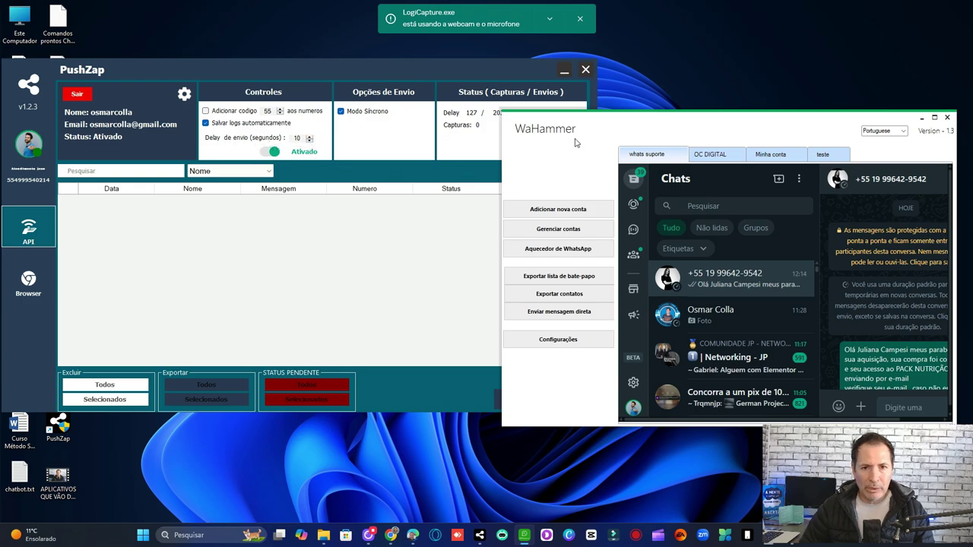
drag(678, 116, 675, 85)
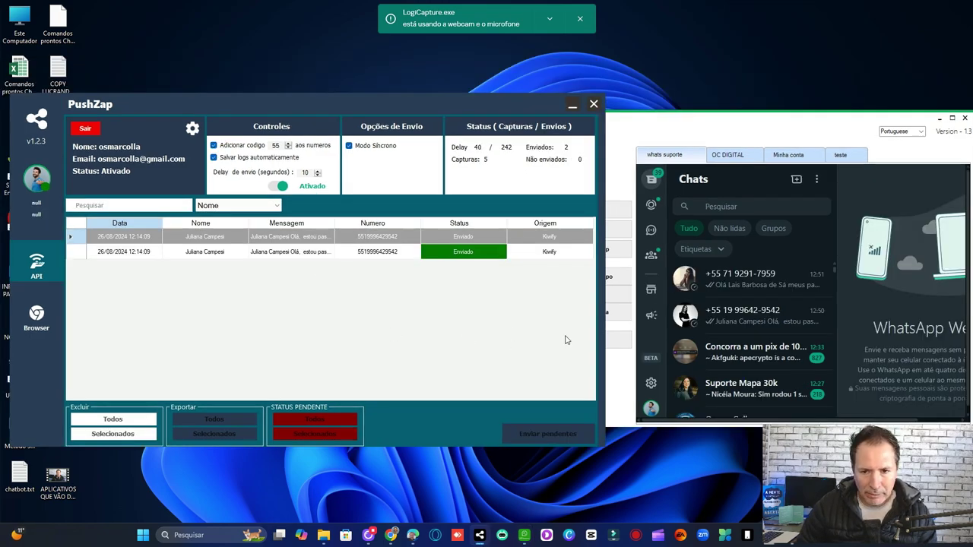
- Open the newest delivered chat in WaHammer, close WaHammer and move the PushZap window to the middle of the desktop
click(764, 282)
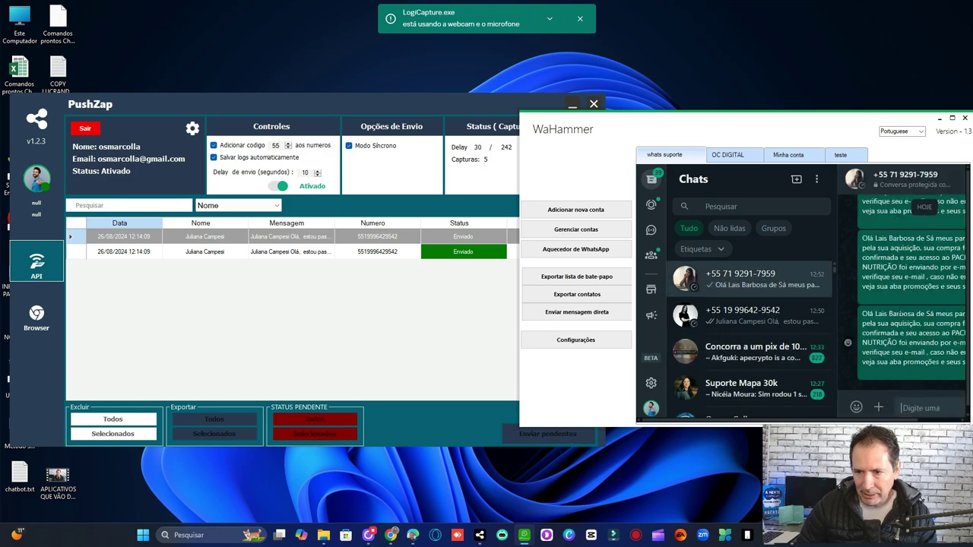
click(964, 119)
drag(396, 104, 588, 109)
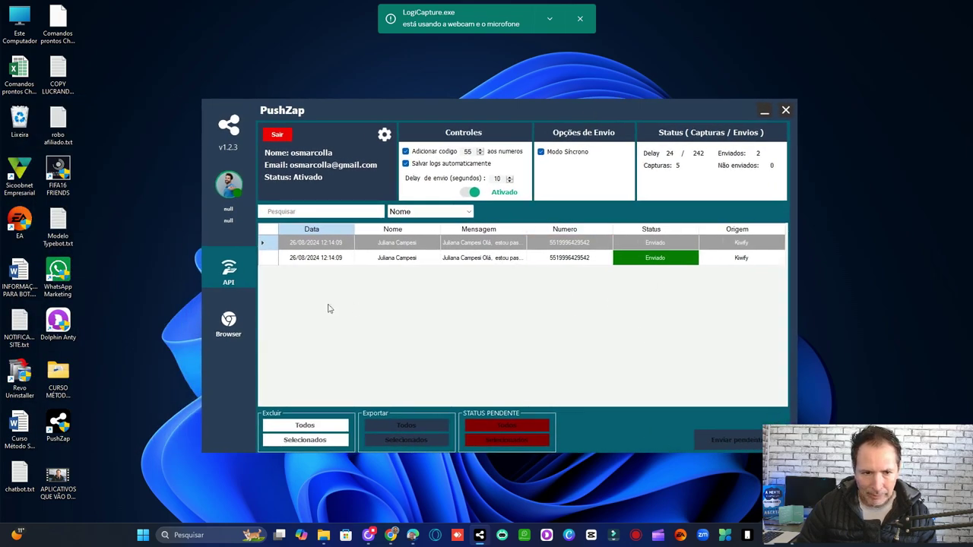
- Open PushZap's built-in WhatsApp browser and read through the confirmation and follow-up messages in the second chat of the list
click(234, 329)
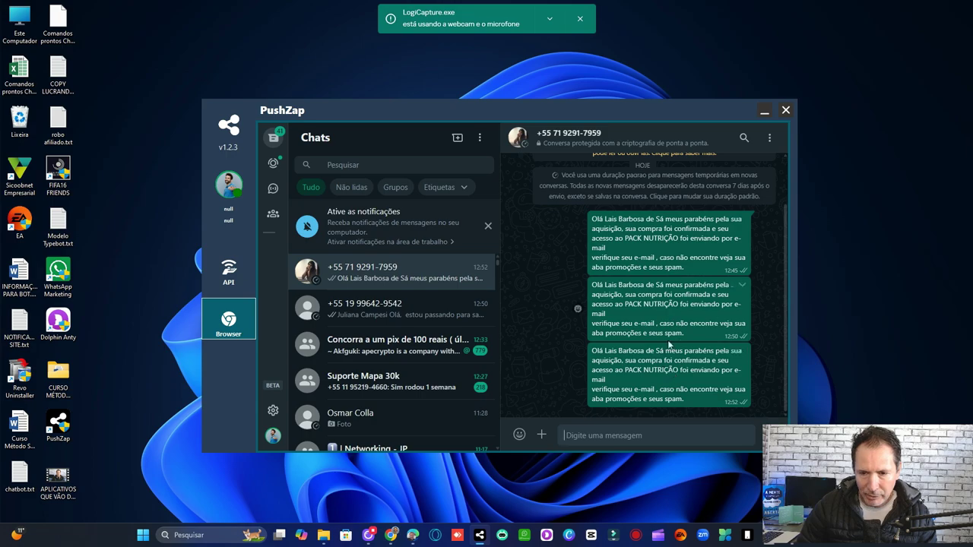
click(388, 316)
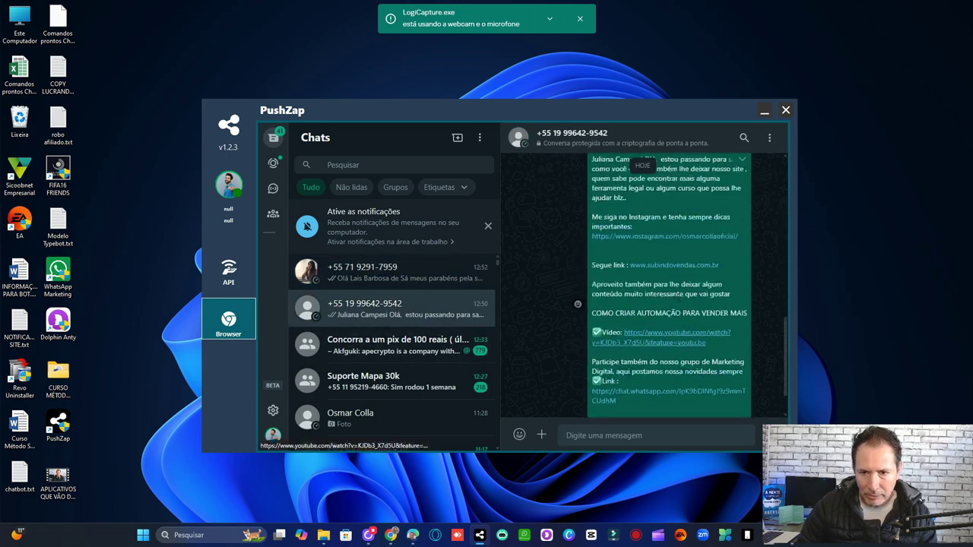
scroll(669, 334, down, 2)
scroll(577, 301, up, 8)
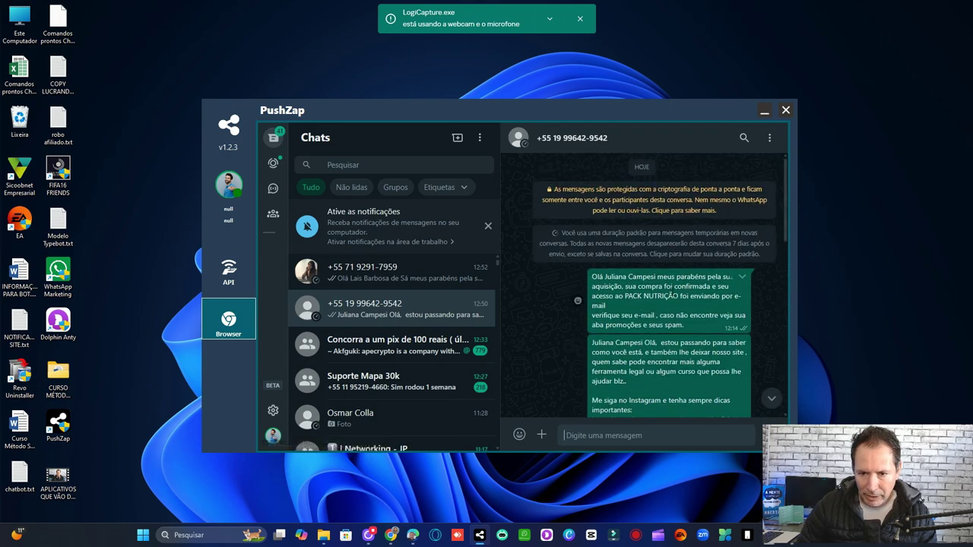
scroll(677, 263, down, 5)
scroll(677, 264, up, 1)
- Check the API send log, compare it with the newest chats in the built-in WhatsApp browser and return to the log
click(228, 274)
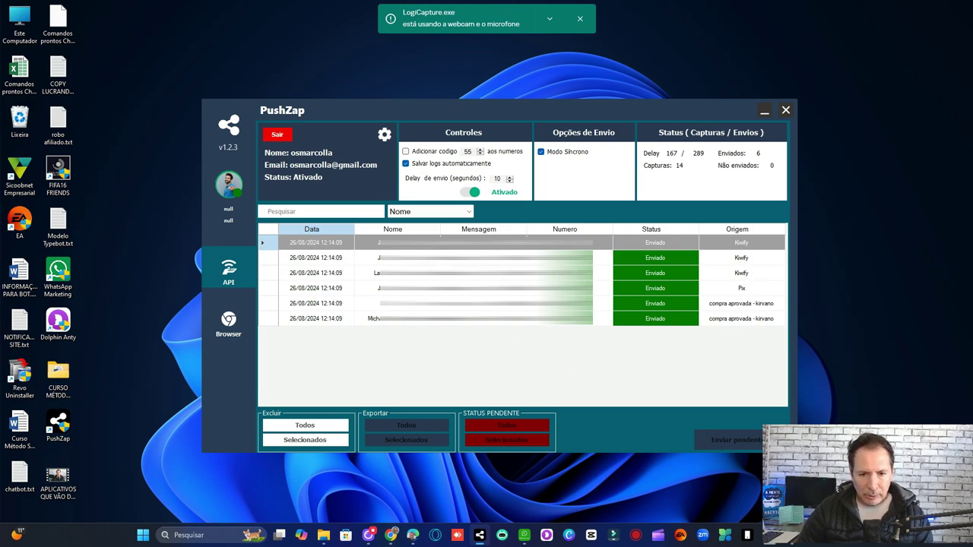
click(228, 323)
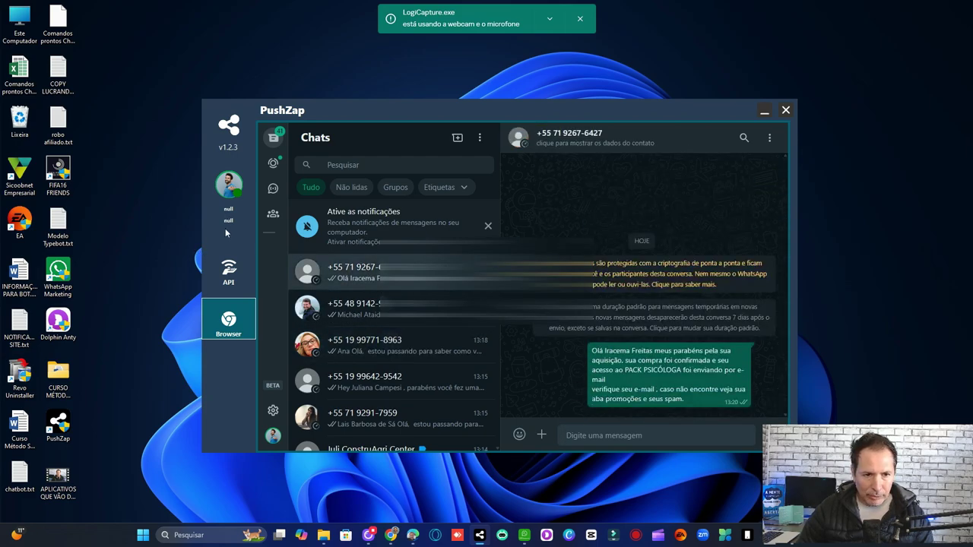
click(229, 278)
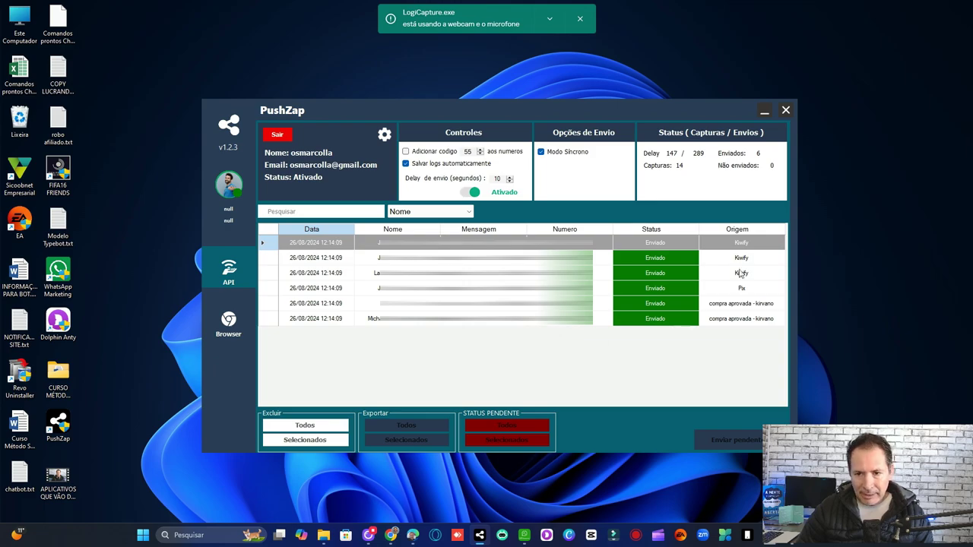